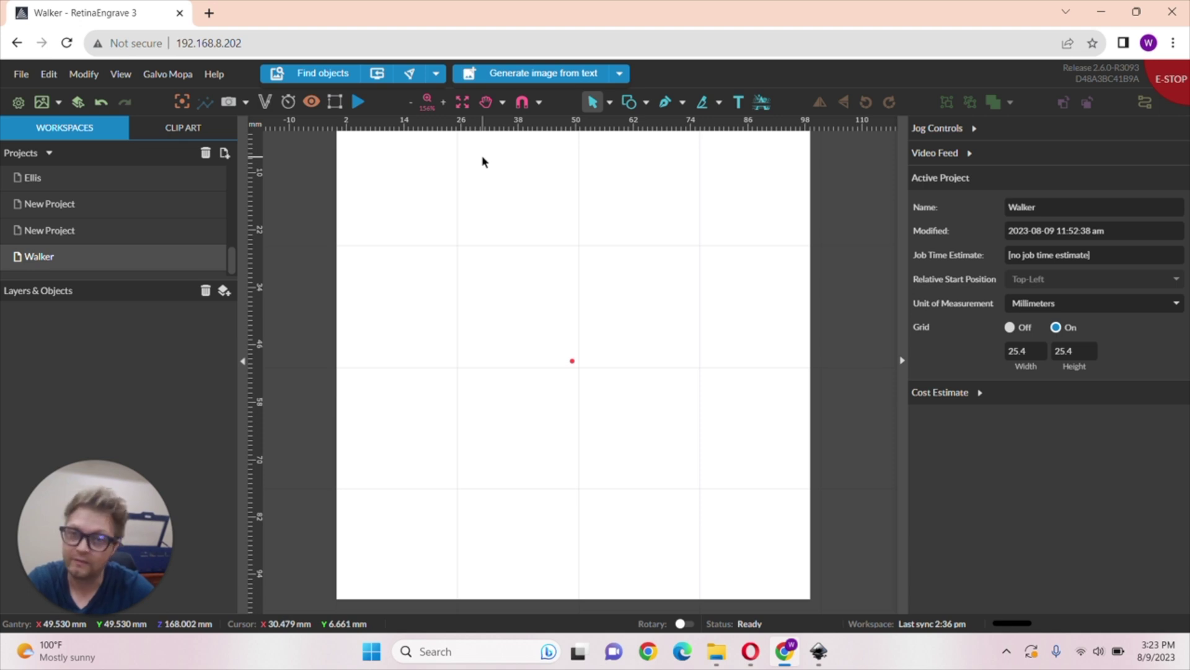
- Generate an image from text on Server 1 using the keywords "kungfu hamster"
click(620, 73)
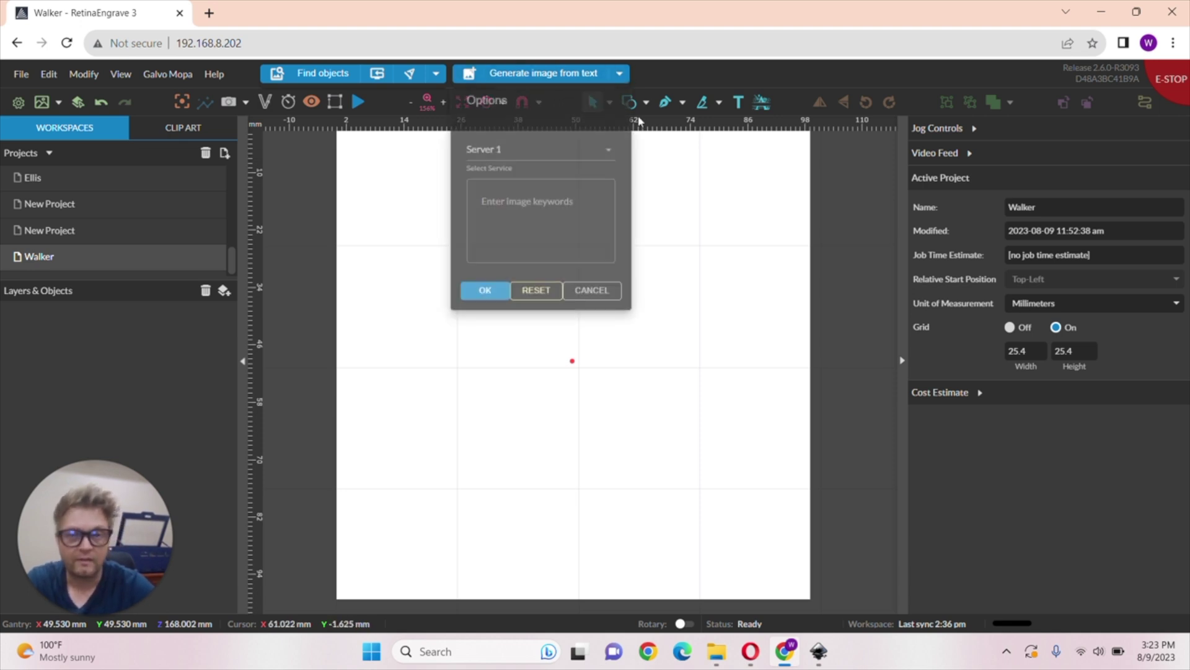
click(527, 204)
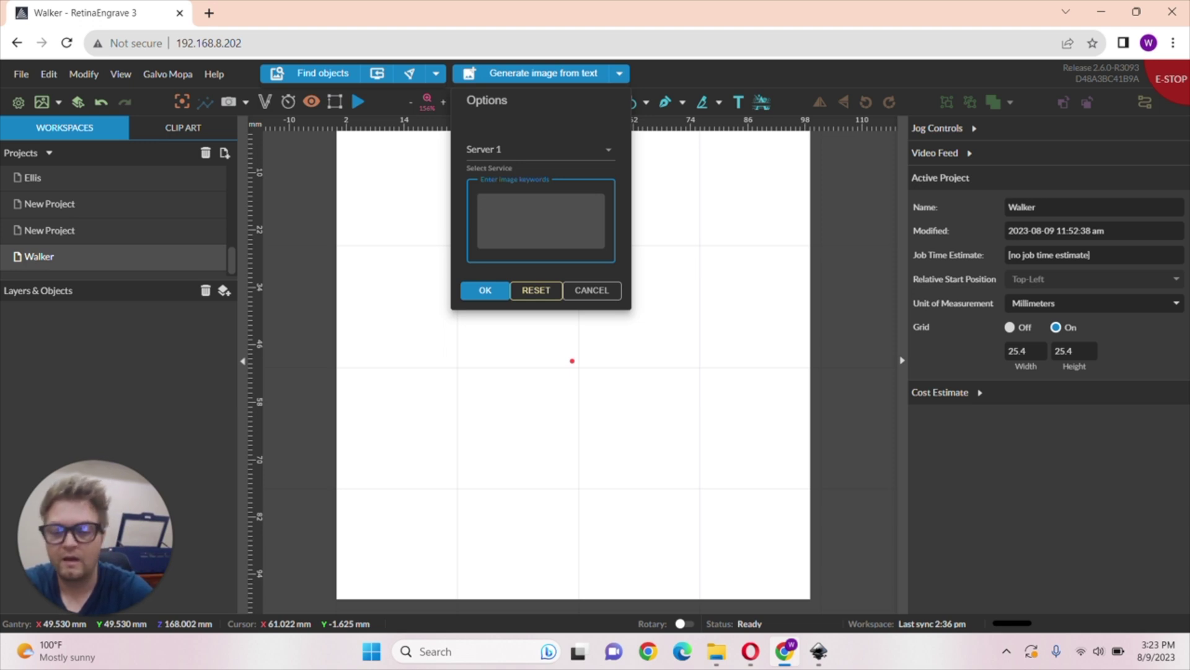
text(ku)
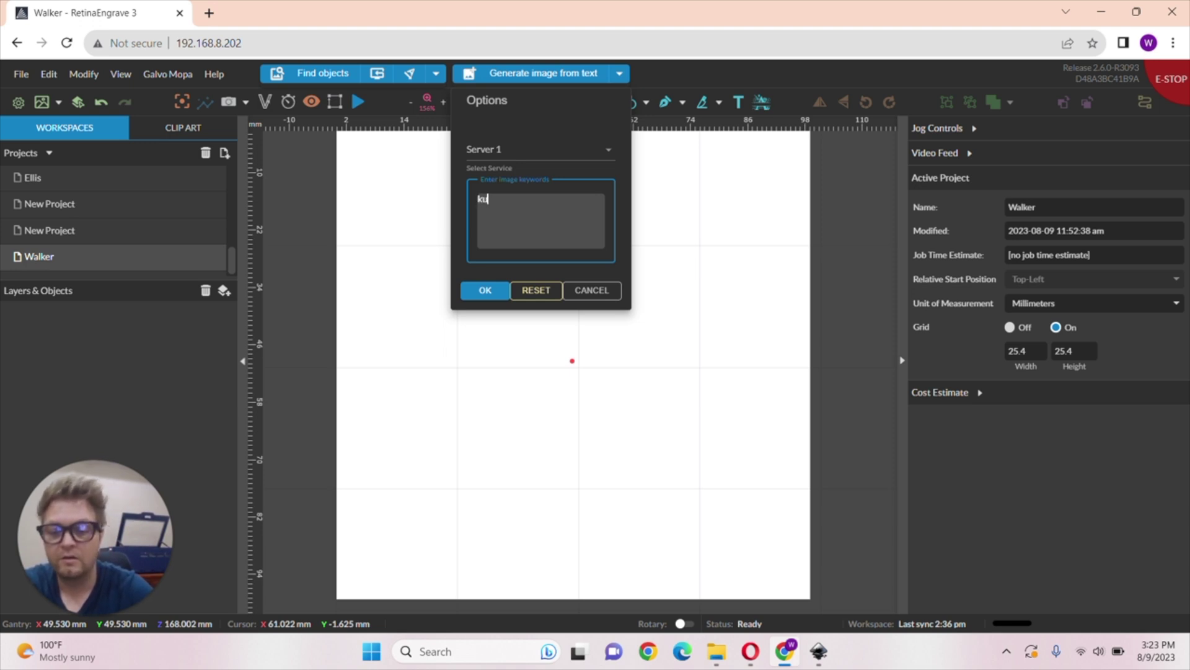
text(ngf)
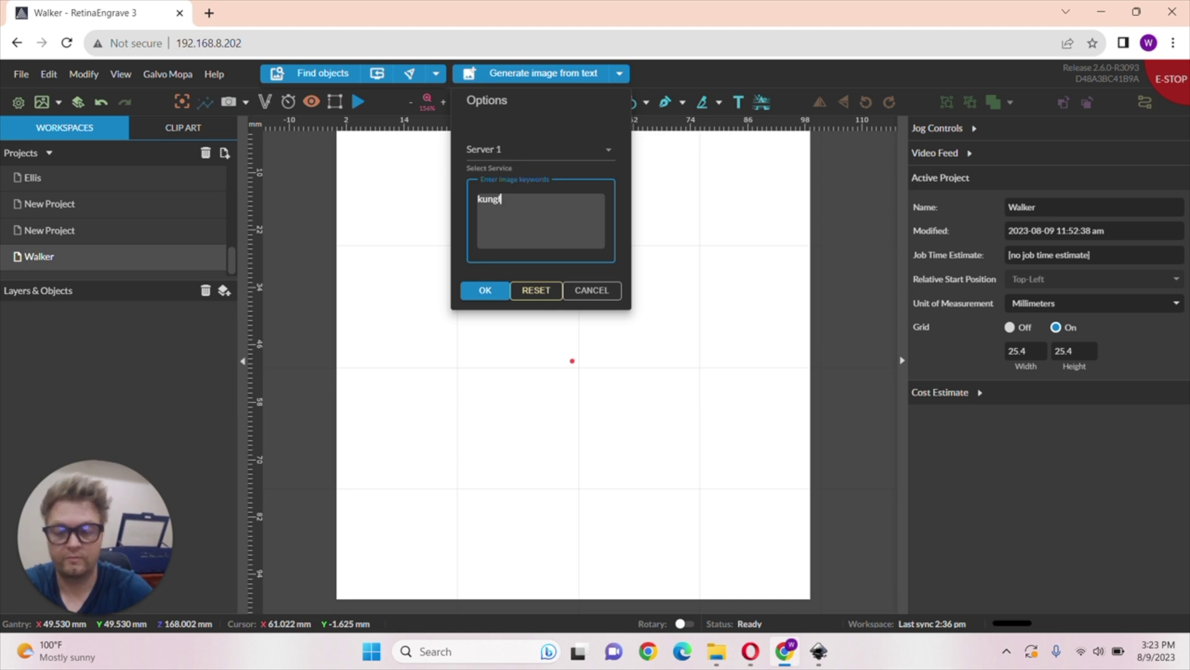
text(u hamster)
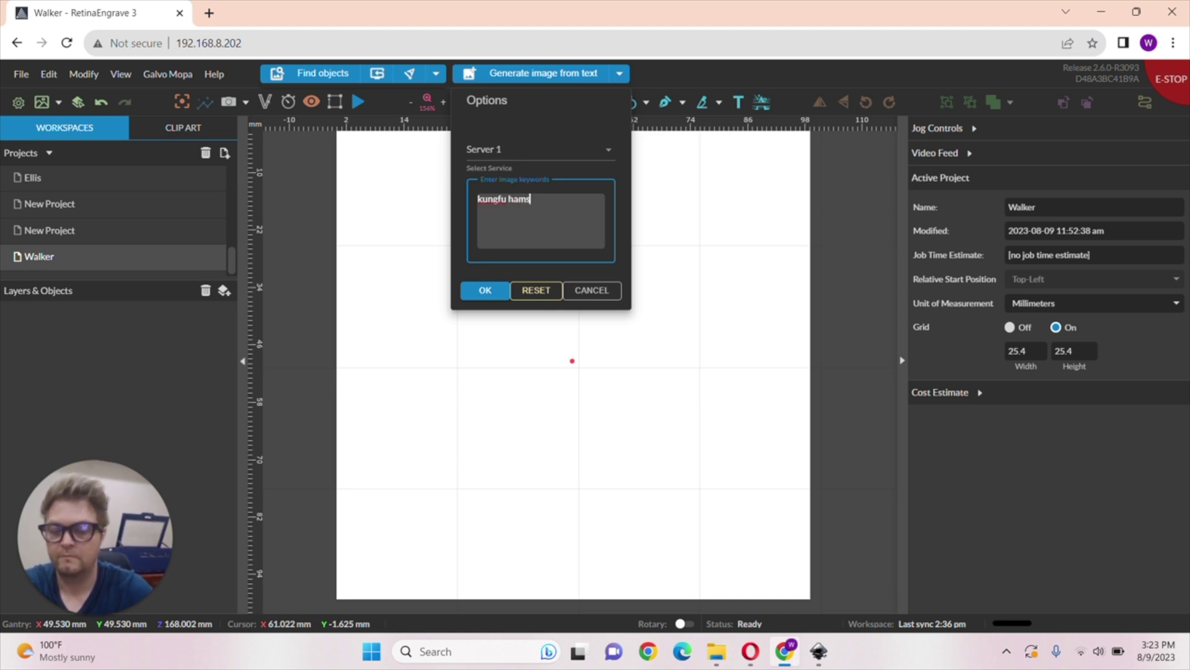
click(486, 292)
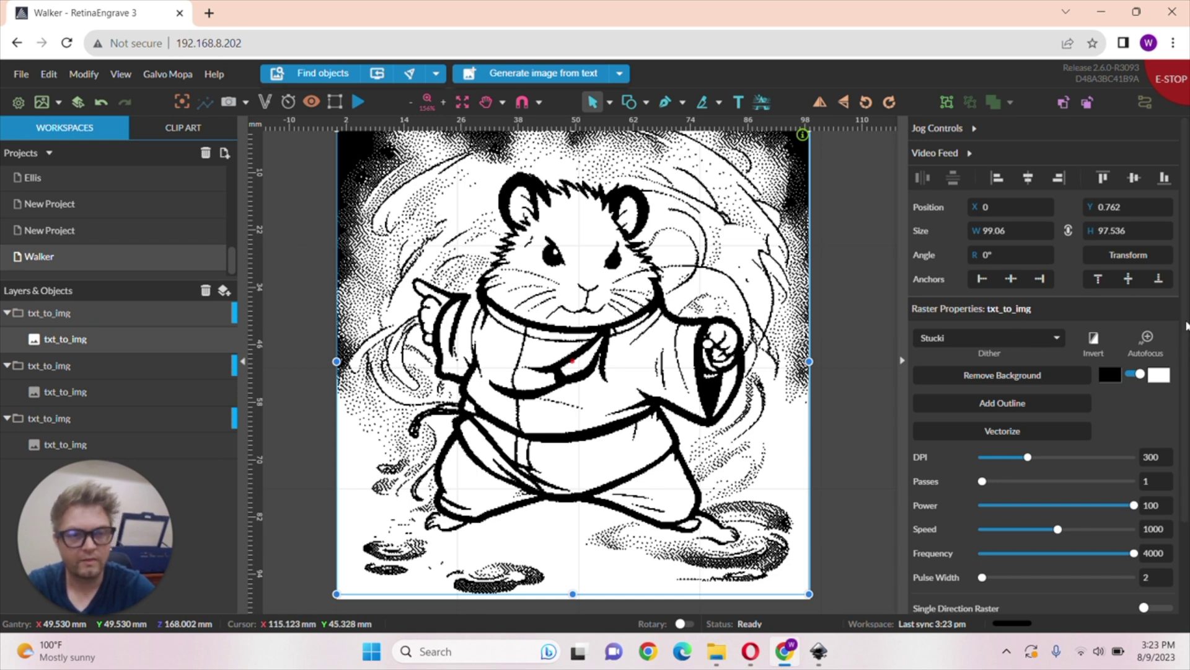
- Examine the full resolution image of the generated hamster in its raster properties
scroll(1187, 384, down, 3)
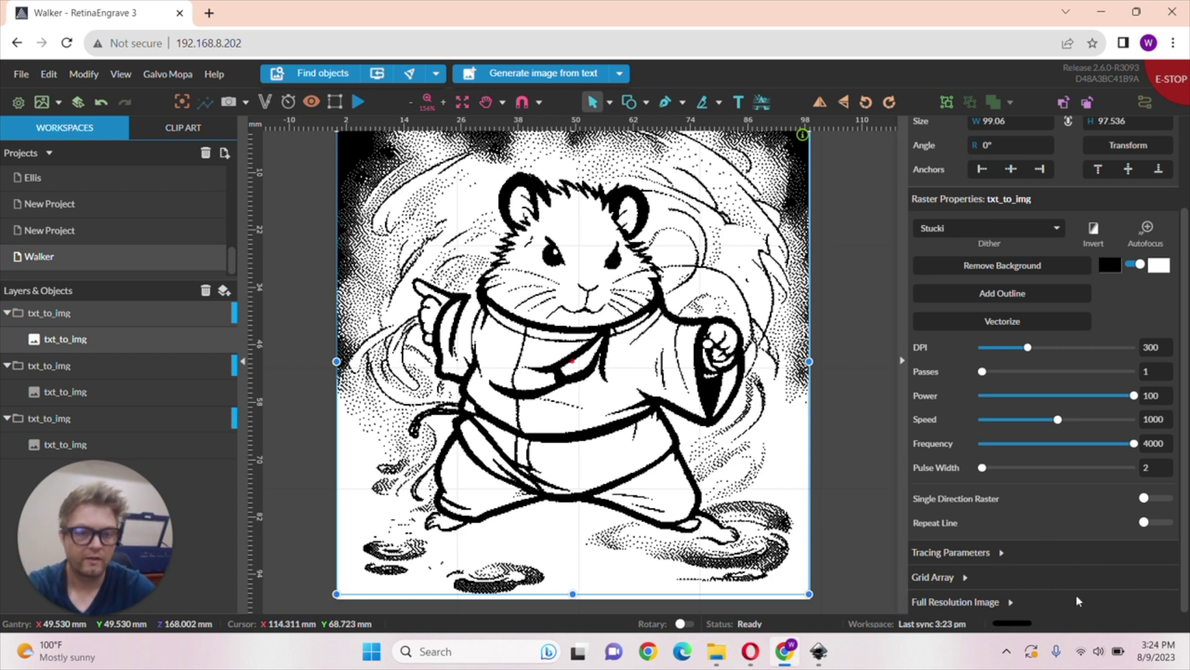
click(1010, 603)
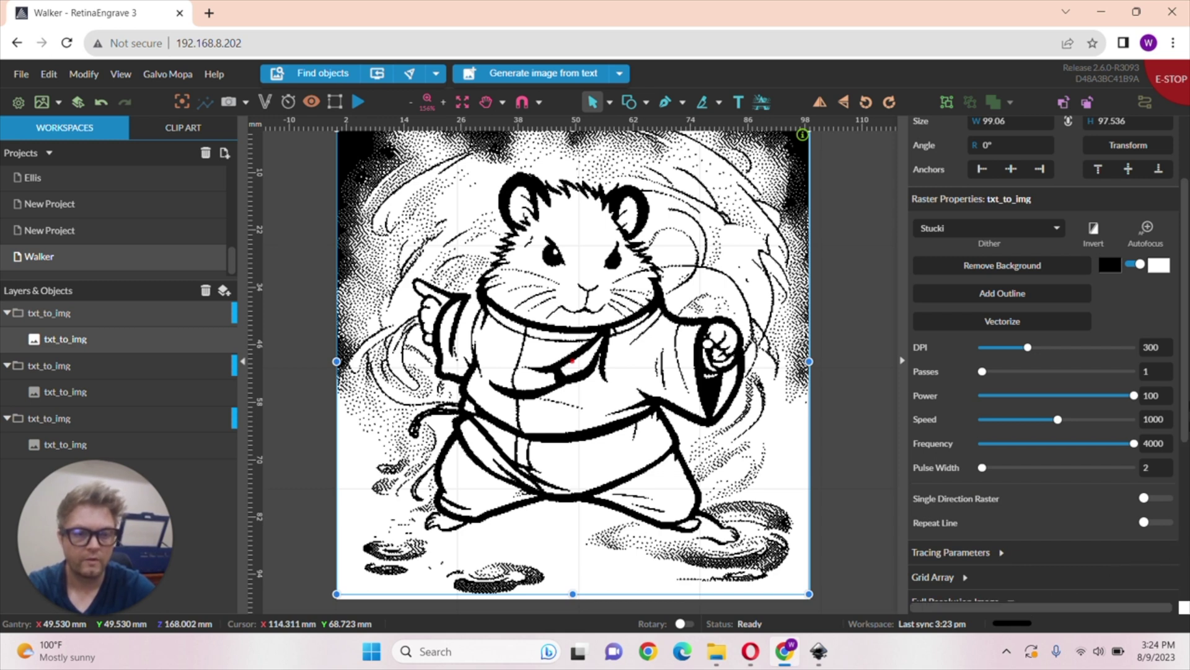
scroll(1186, 393, down, 5)
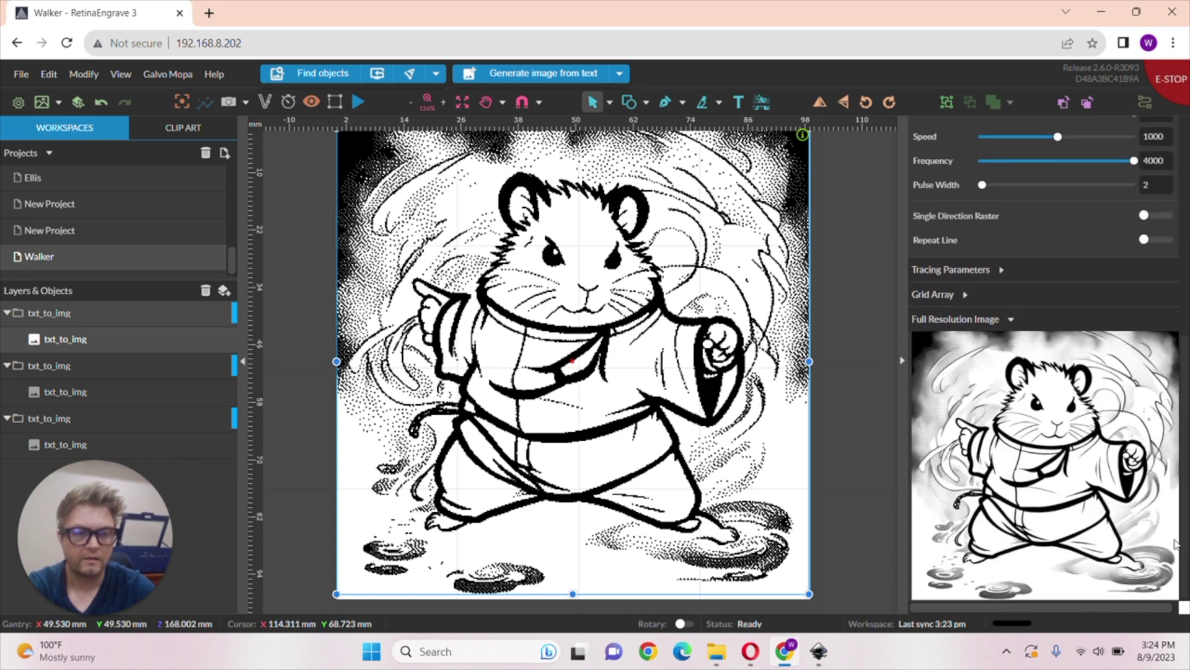
mouse_move(1063, 499)
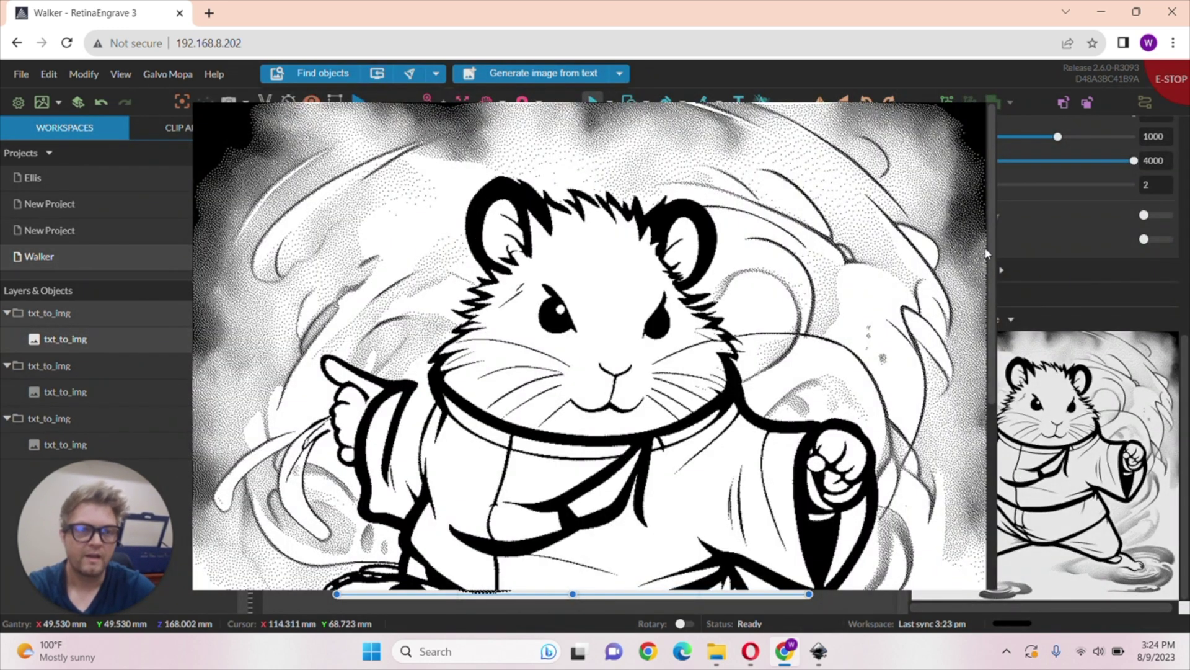
scroll(564, 207, down, 5)
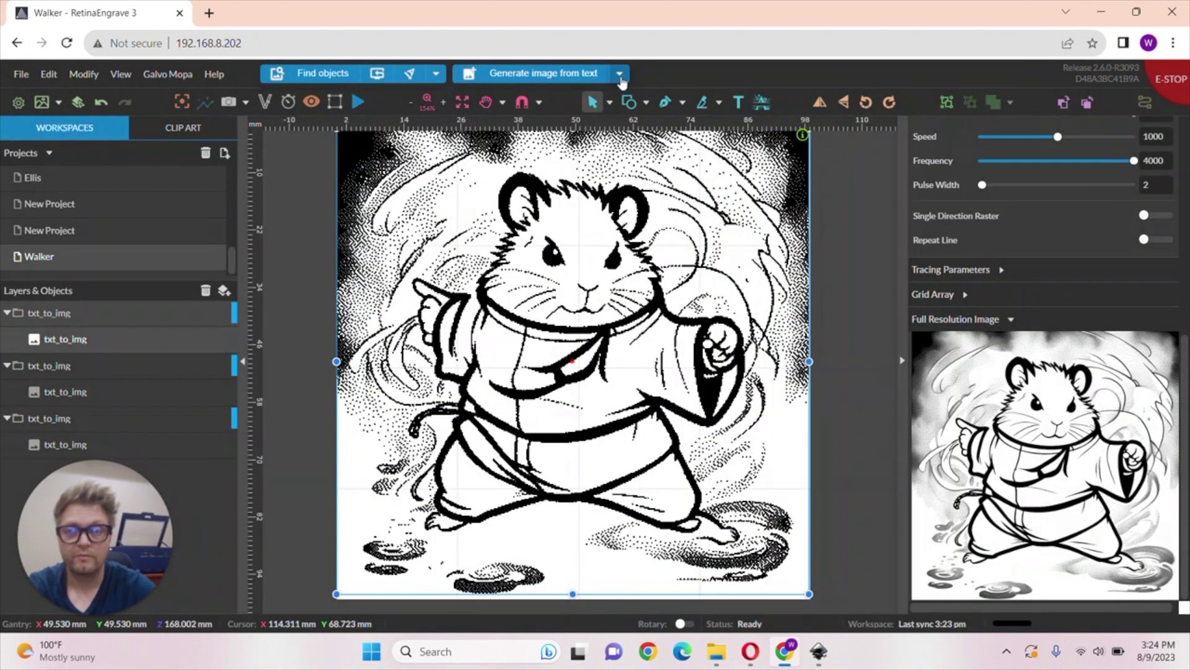
- Delete all the generated txt_to_img hamster layers from the Walker project
click(619, 73)
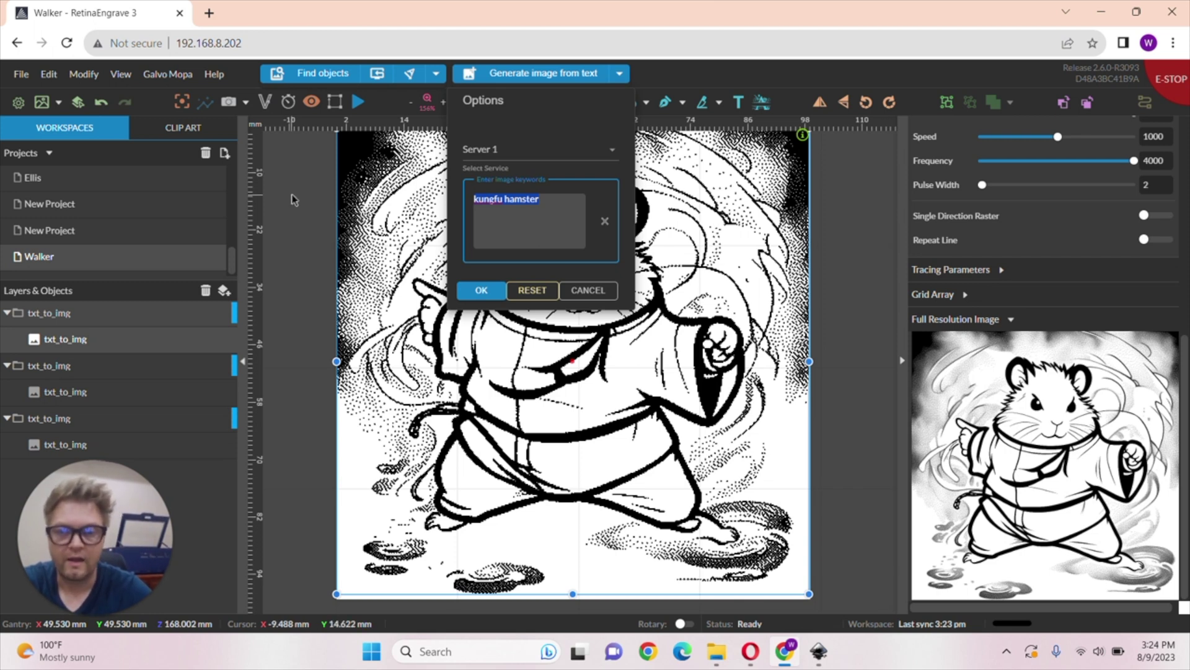
click(584, 297)
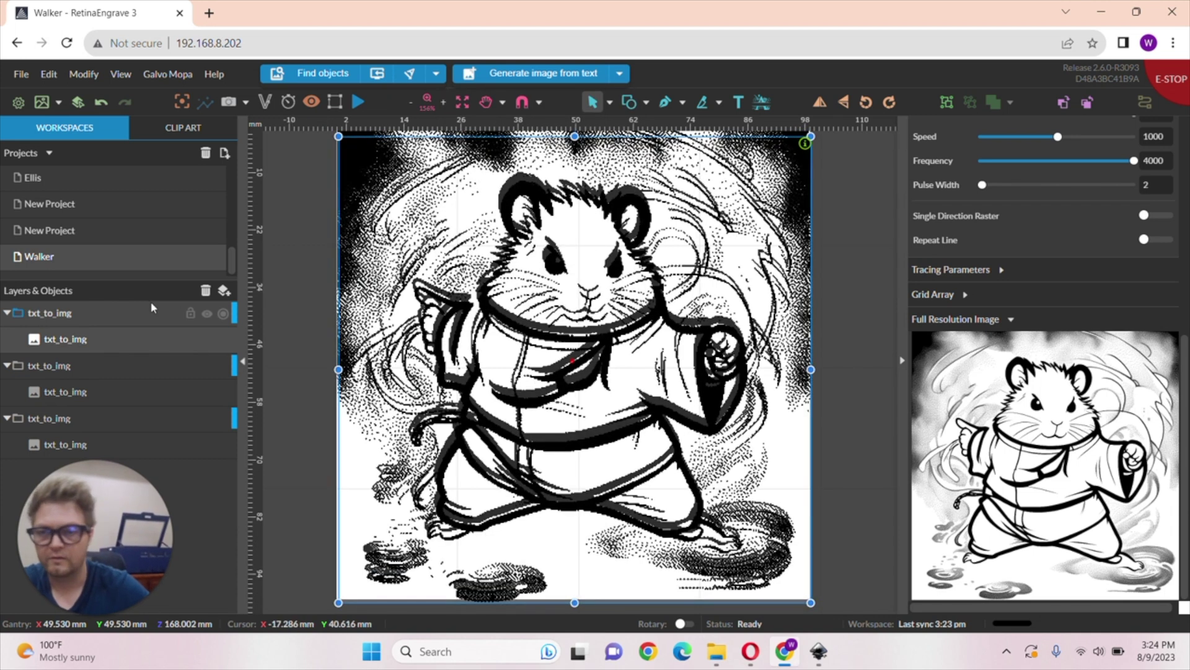
click(205, 291)
click(205, 291)
click(205, 291)
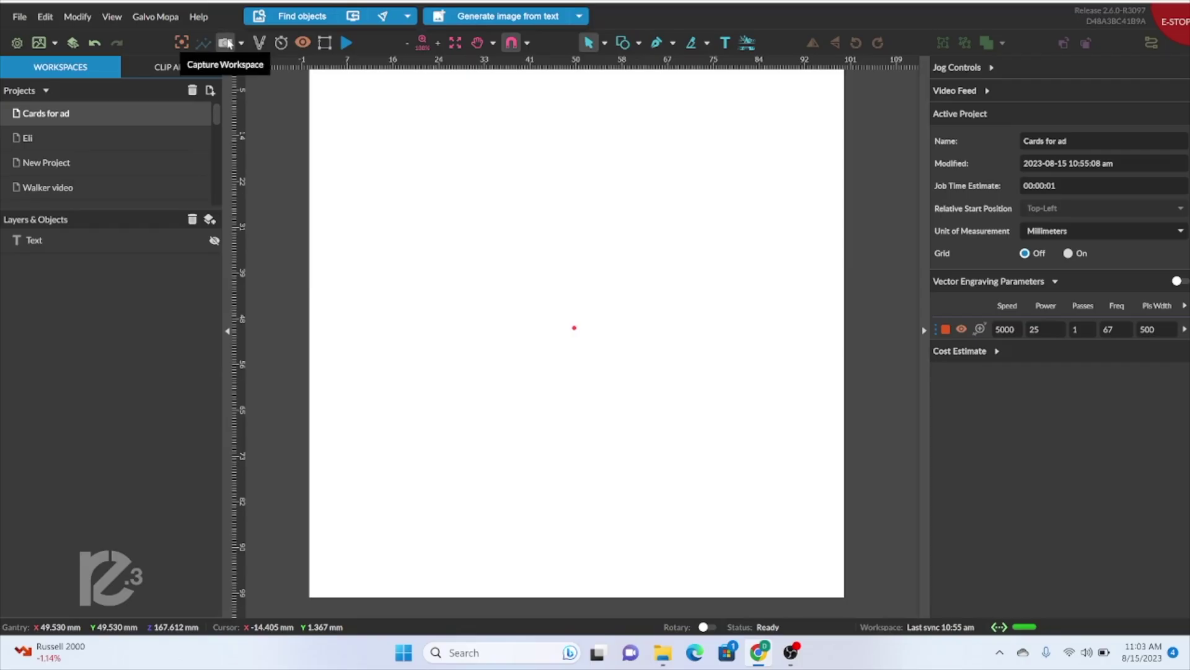
- Capture the workspace of the Cards for ad project and detect the outlines of the cards lying on it
click(227, 42)
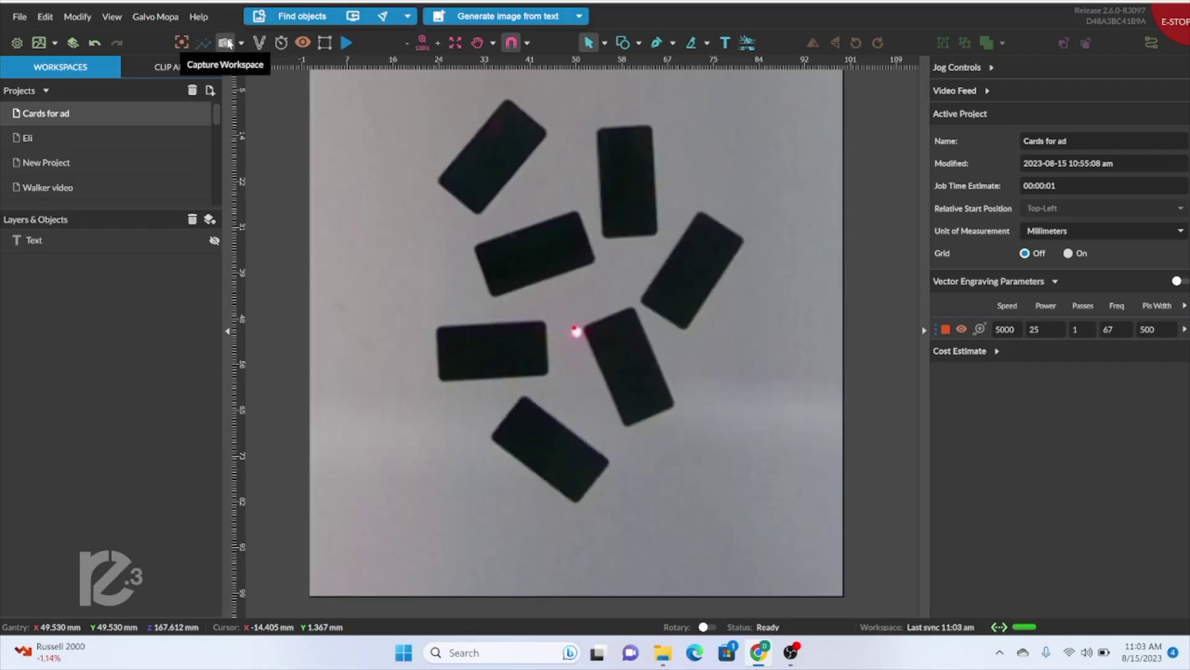
click(300, 17)
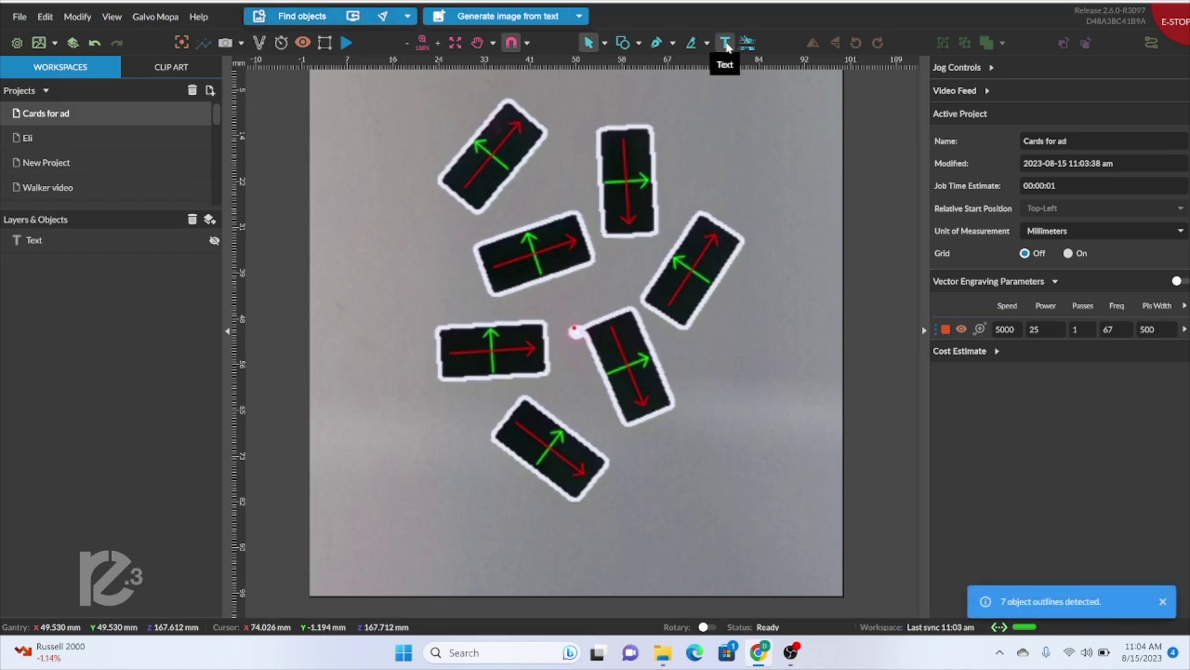
- Add the text "Hello" at about X 5.8, Y 11.5 mm beside the cards and apply it to the detected objects
click(726, 44)
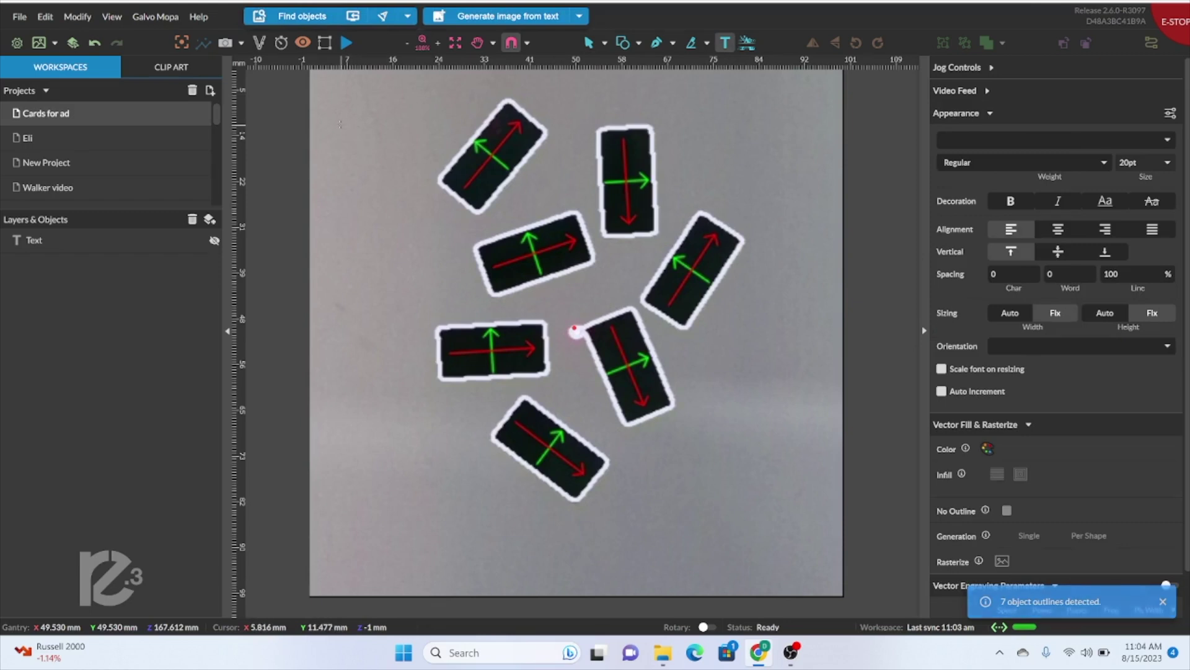
click(342, 129)
text(Hello)
key(Escape)
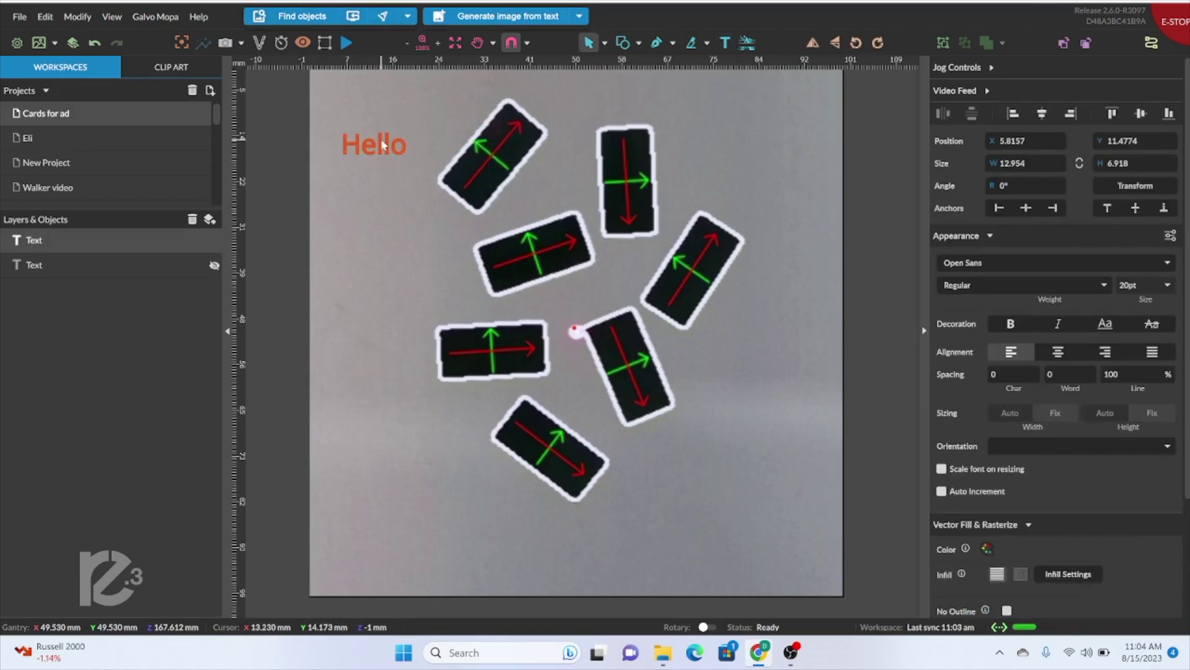
click(381, 18)
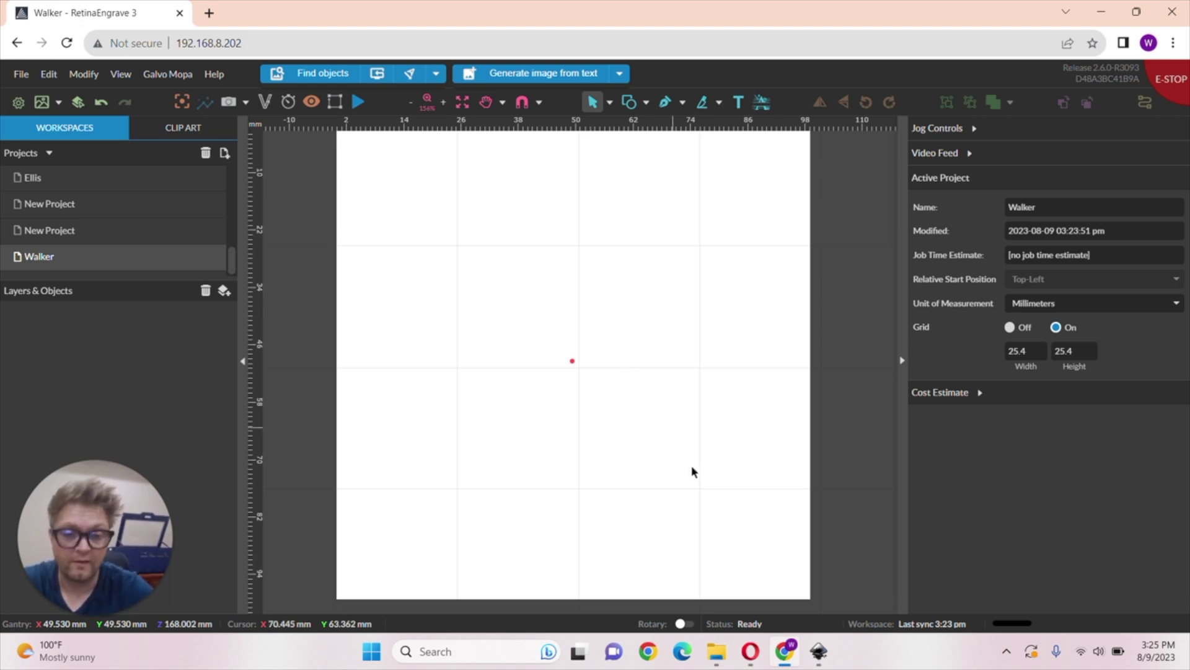
- Import the peewee image from the file folder into the Walker project's work area
mouse_move(716, 652)
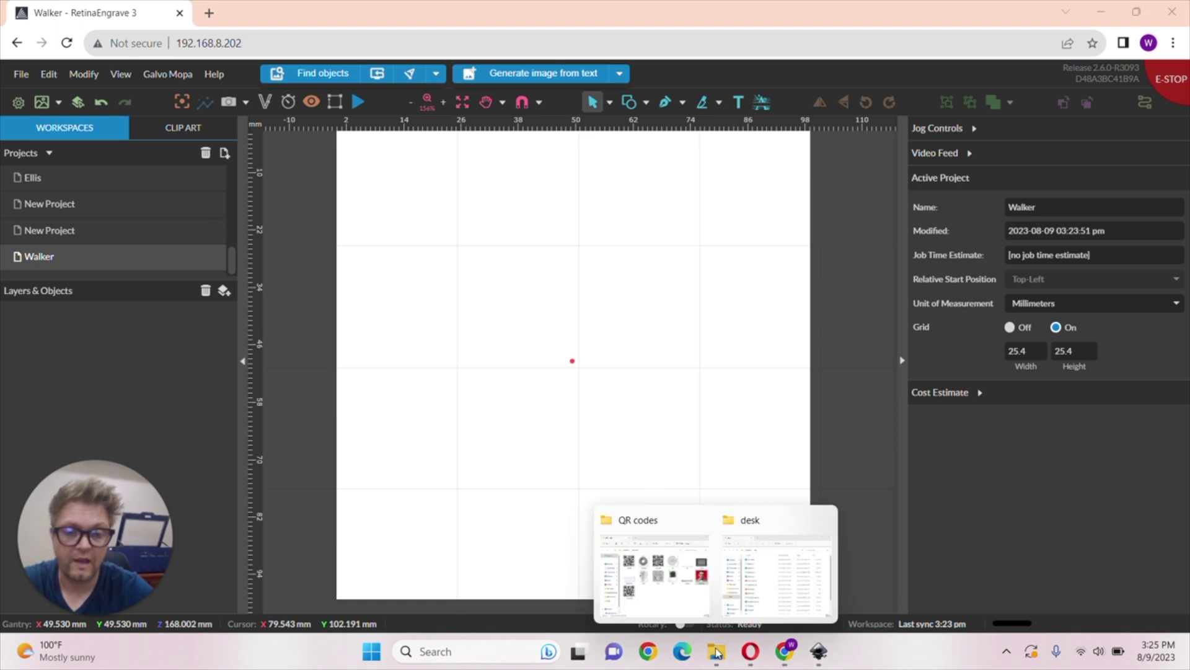
click(703, 617)
drag(1002, 302, 351, 287)
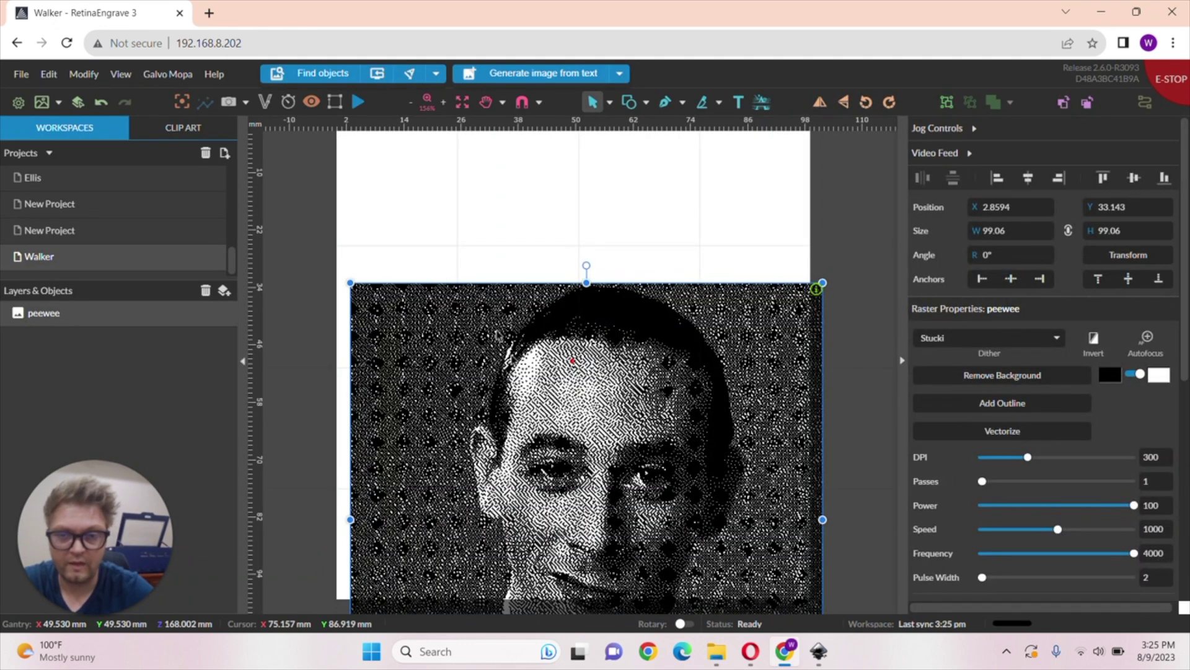
- Scale the peewee portrait to about 62.7 mm square and place it at about X 18.5, Y 14.3 mm
drag(496, 335, 472, 235)
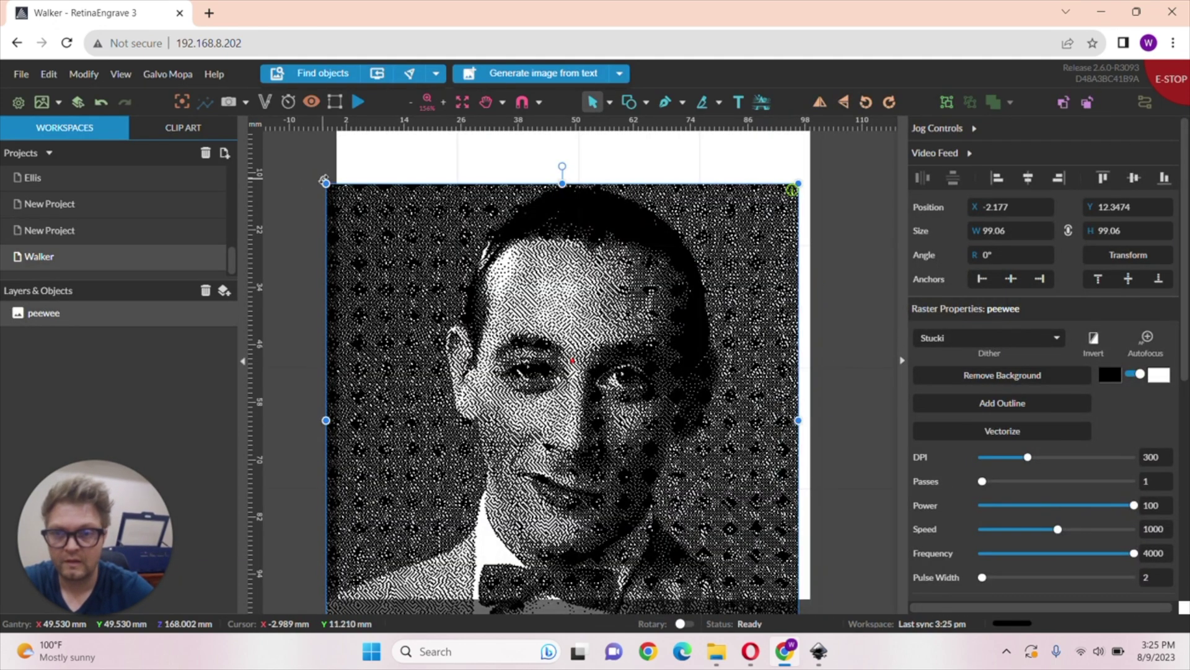
drag(323, 181, 566, 361)
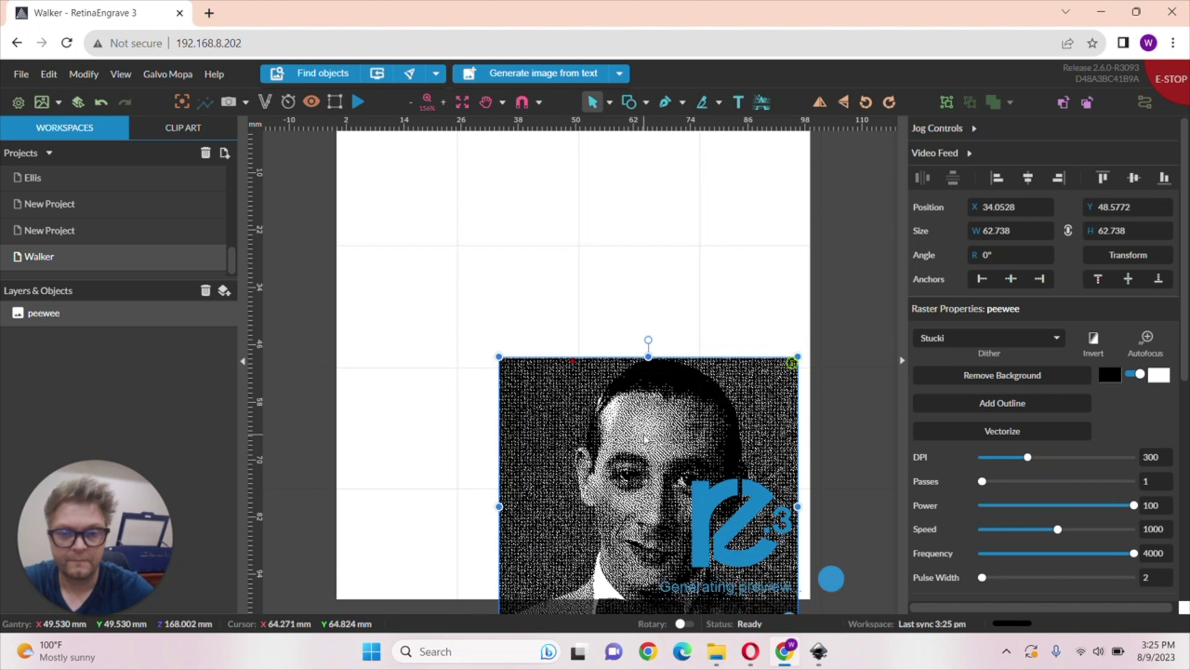
drag(644, 440, 586, 299)
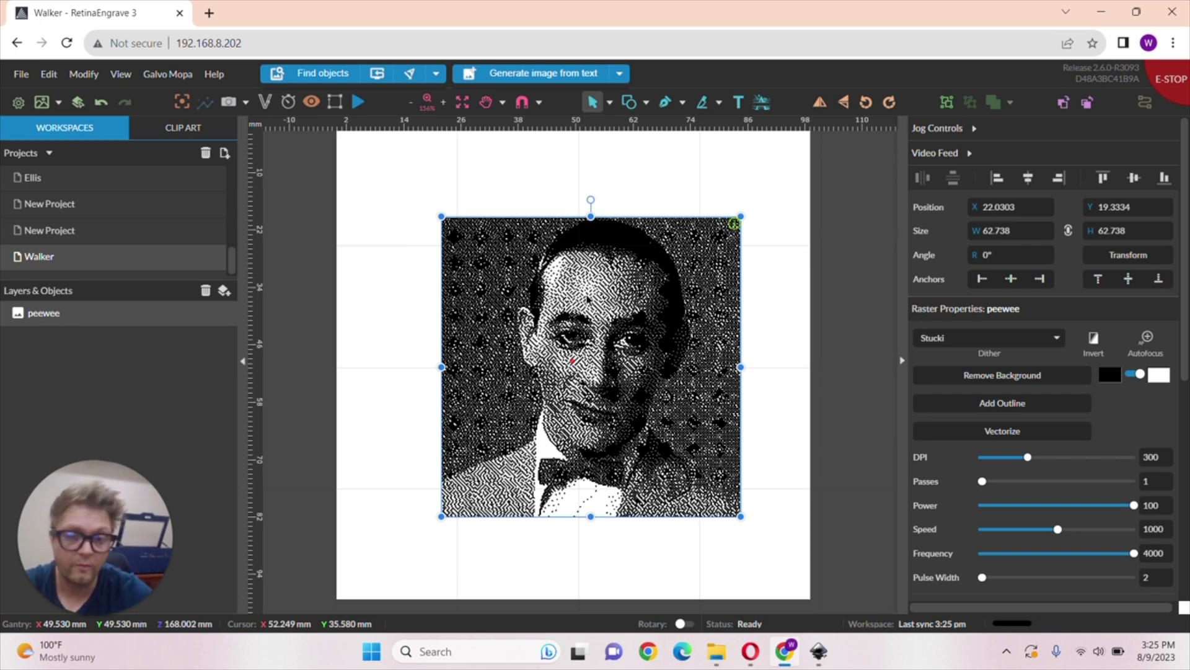
drag(586, 298, 569, 274)
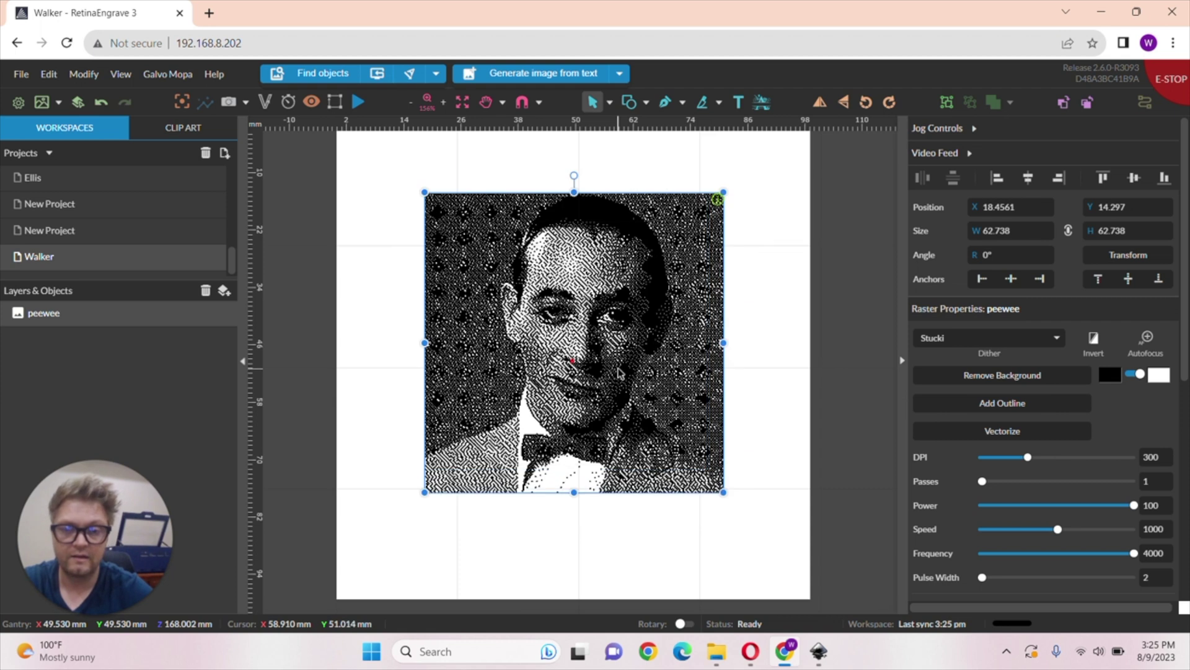
- Replace the peewee portrait with a background-removed copy placed at about X 15.3, Y 17.7 mm
click(980, 376)
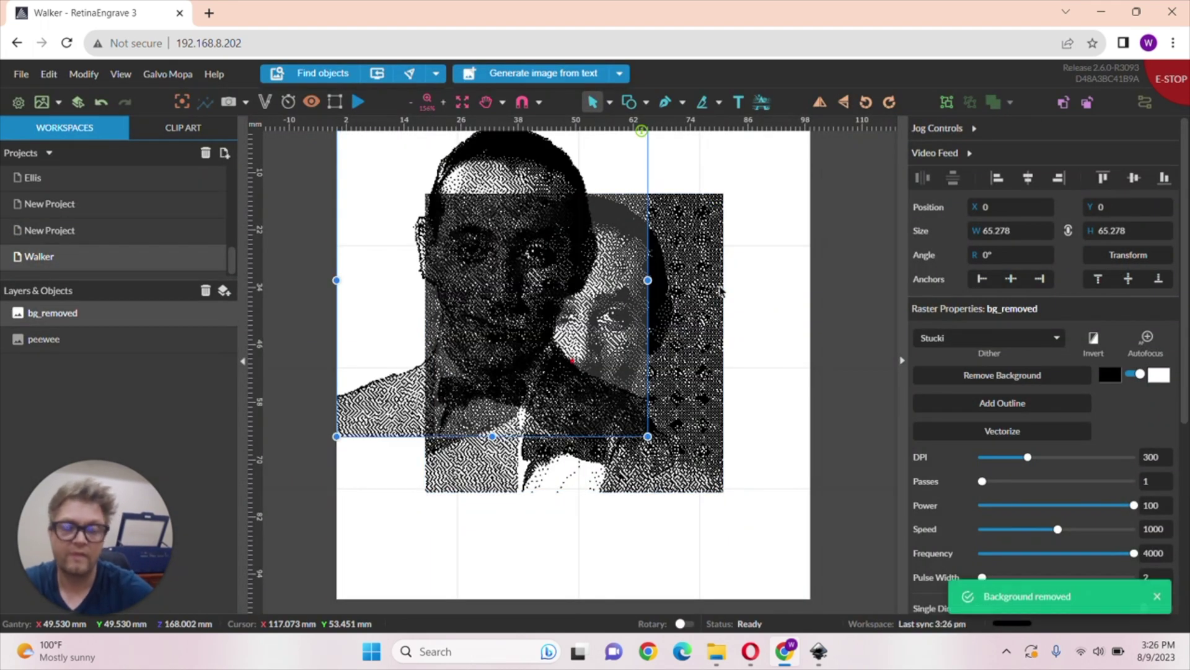
drag(639, 229, 771, 343)
key(Delete)
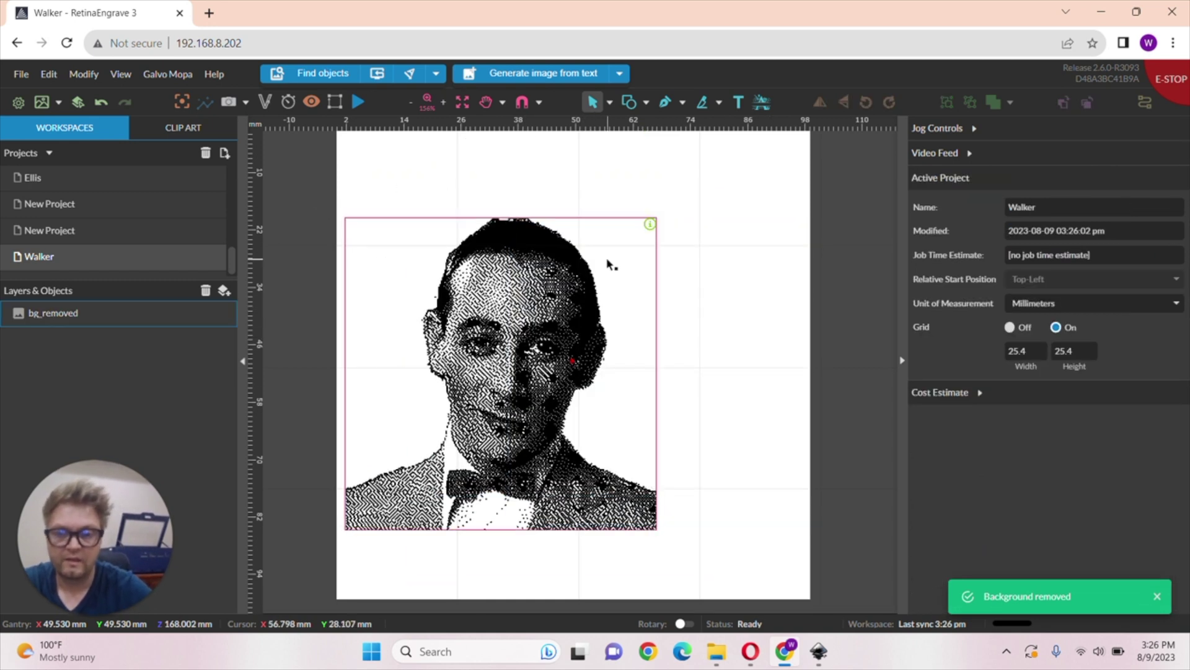
drag(611, 265, 675, 256)
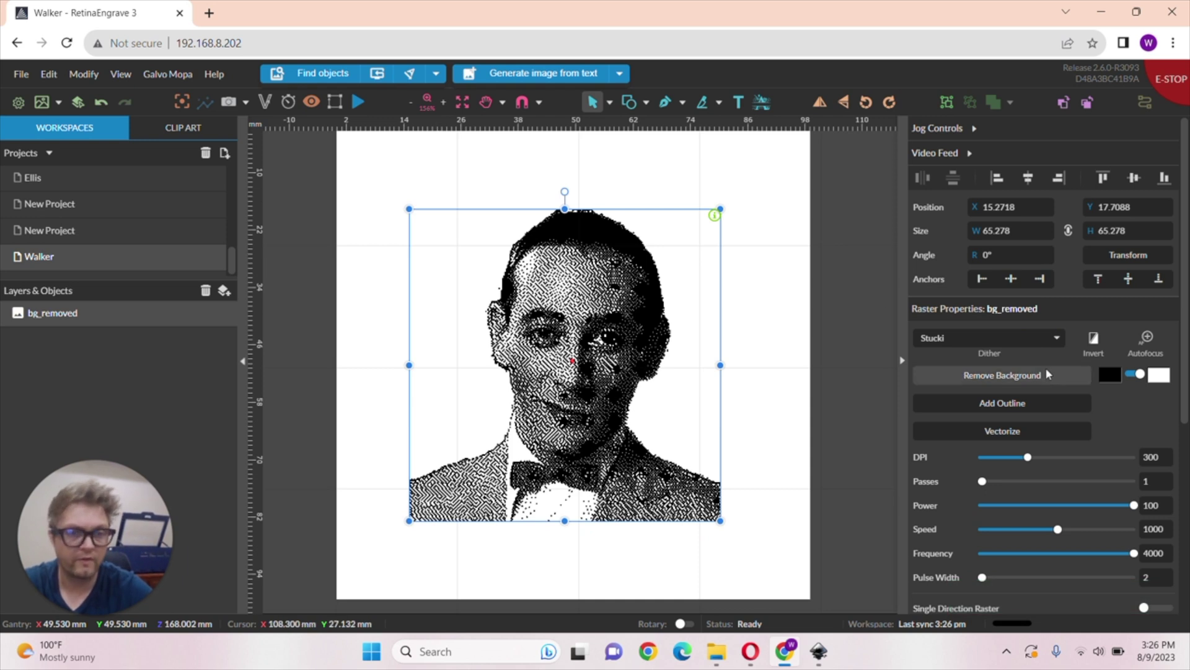
- Try the Halftone and Floyd-Steinberg dithers on the background-removed portrait and set it back to Stucki
click(1054, 338)
click(1023, 351)
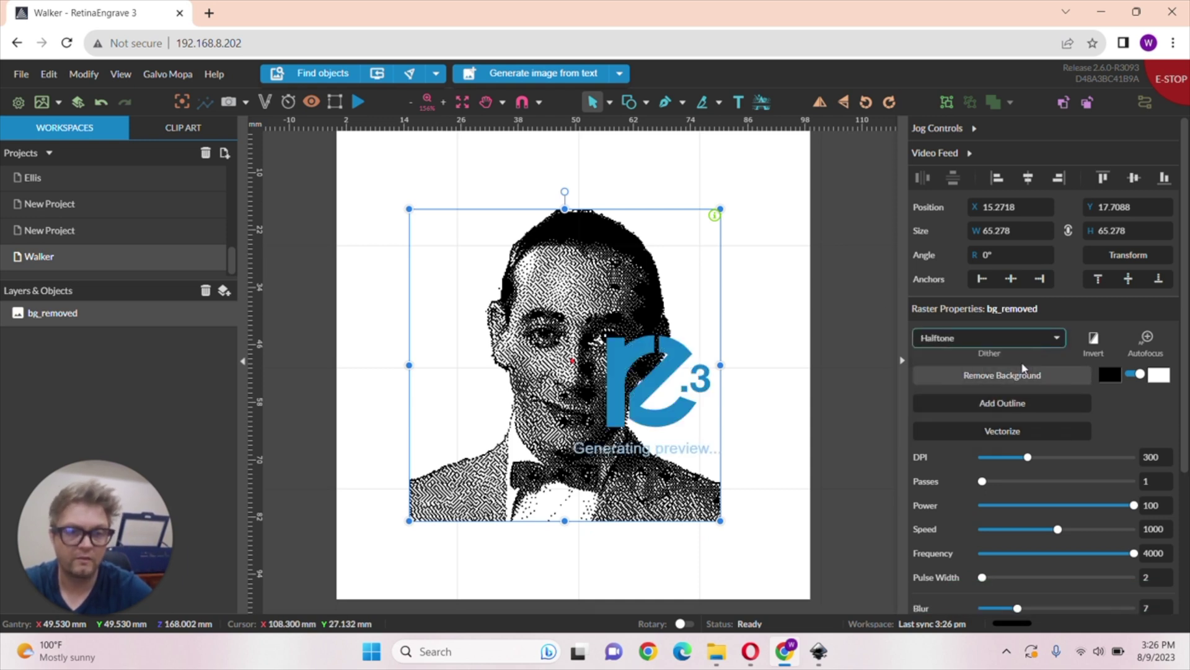
click(1055, 341)
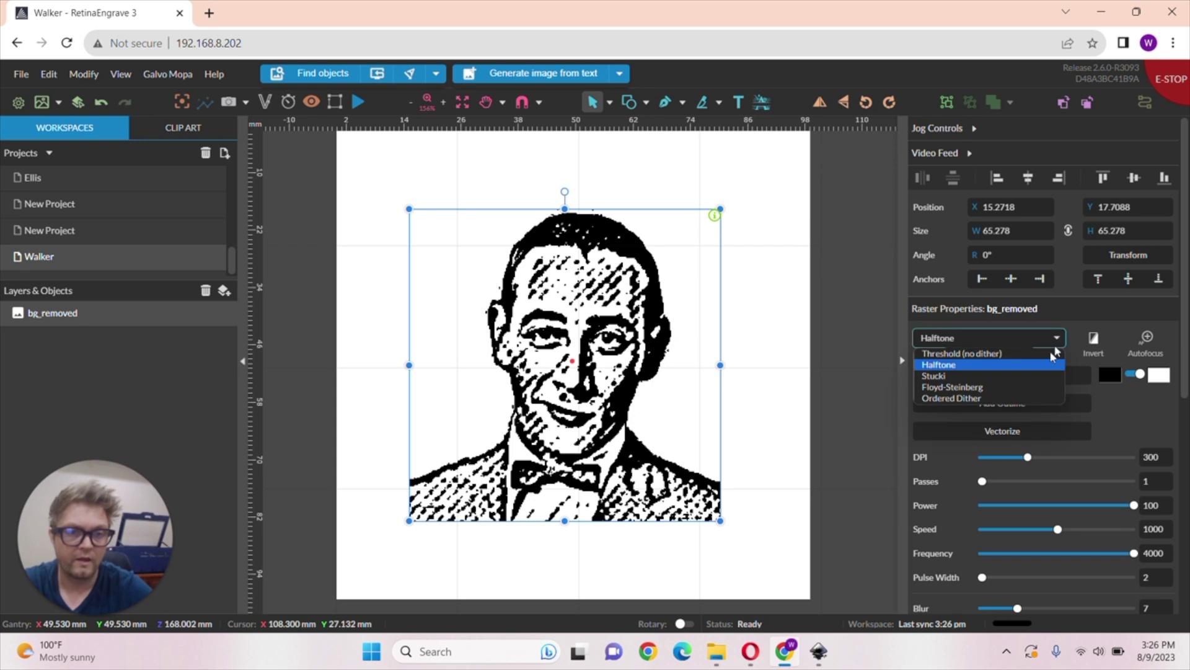
key(Down)
key(Down)
key(Return)
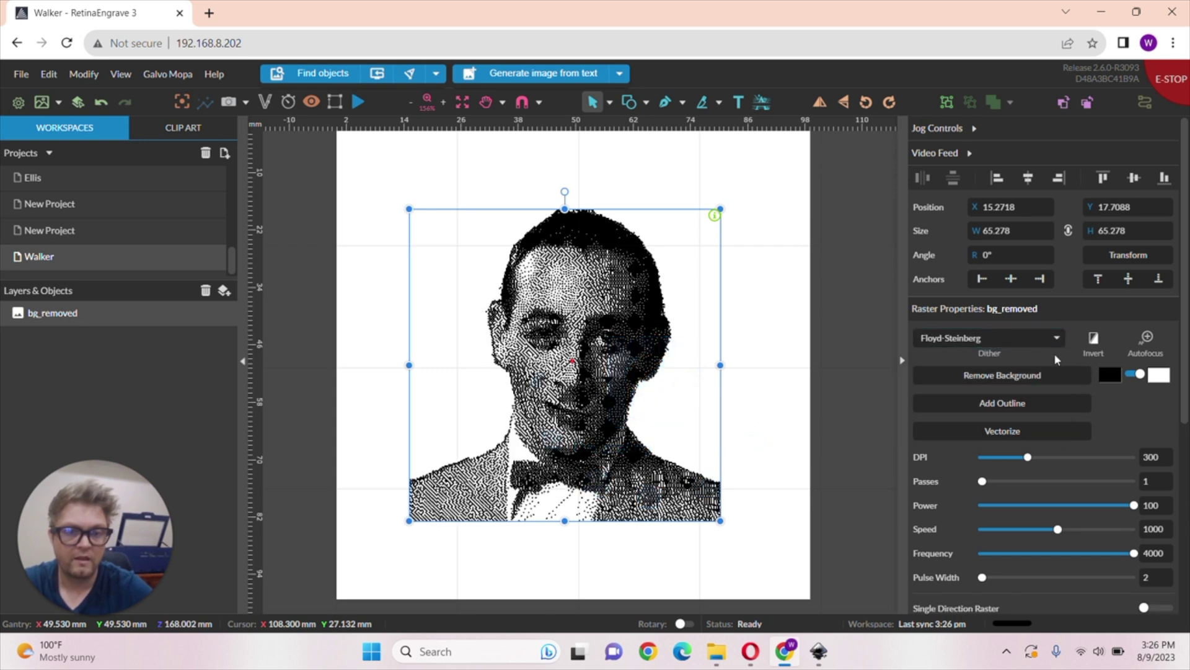
click(1055, 341)
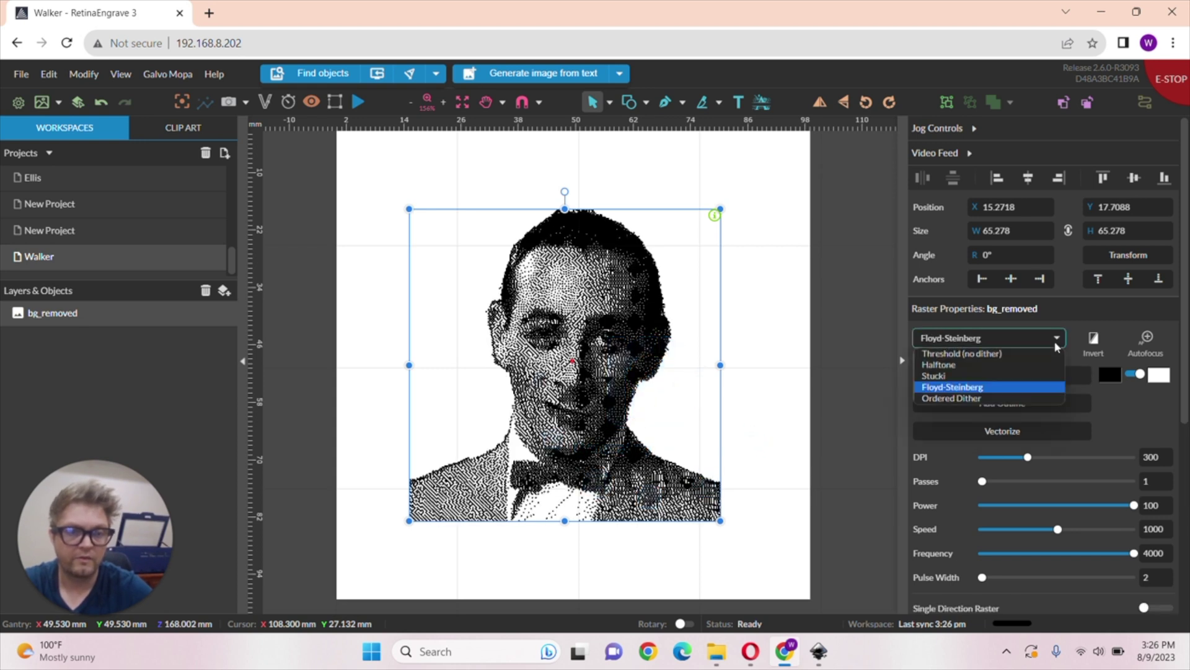
click(1029, 375)
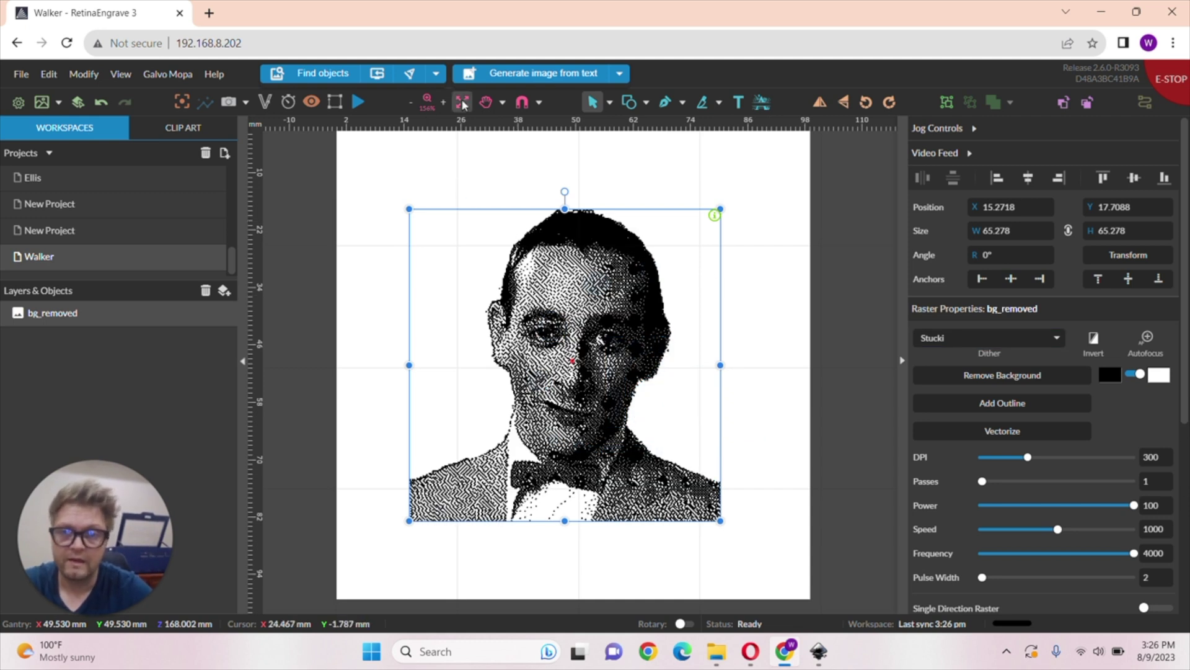
- Set the raster DPI of the background-removed portrait to about 508
click(444, 104)
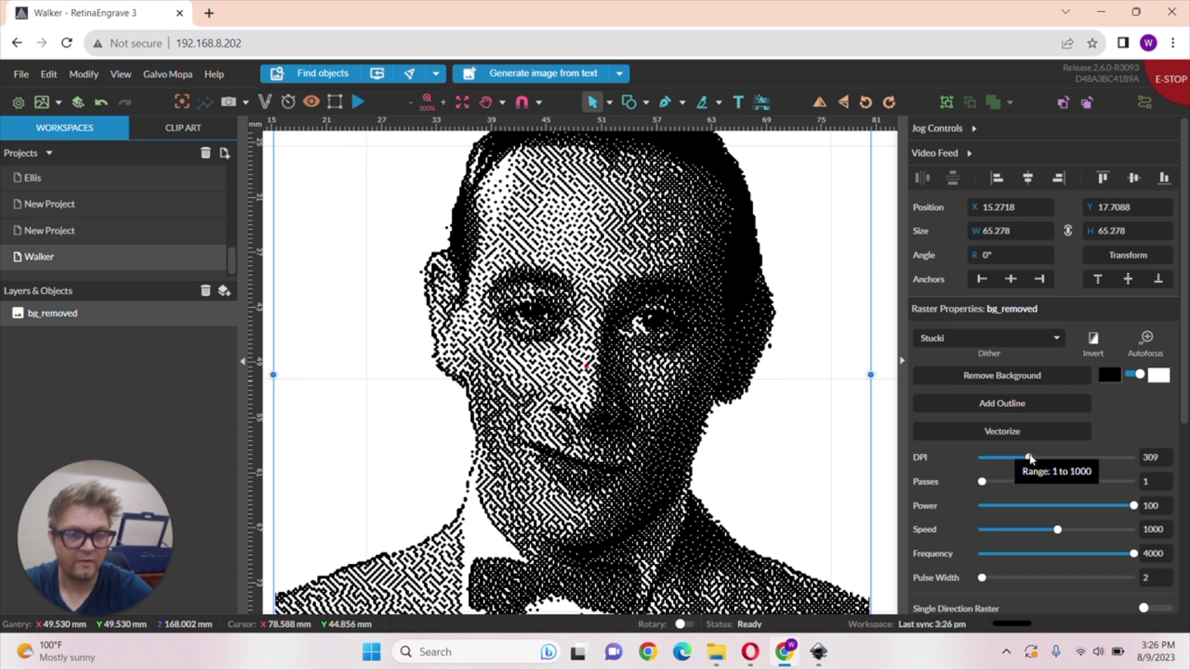
drag(1028, 457, 1060, 458)
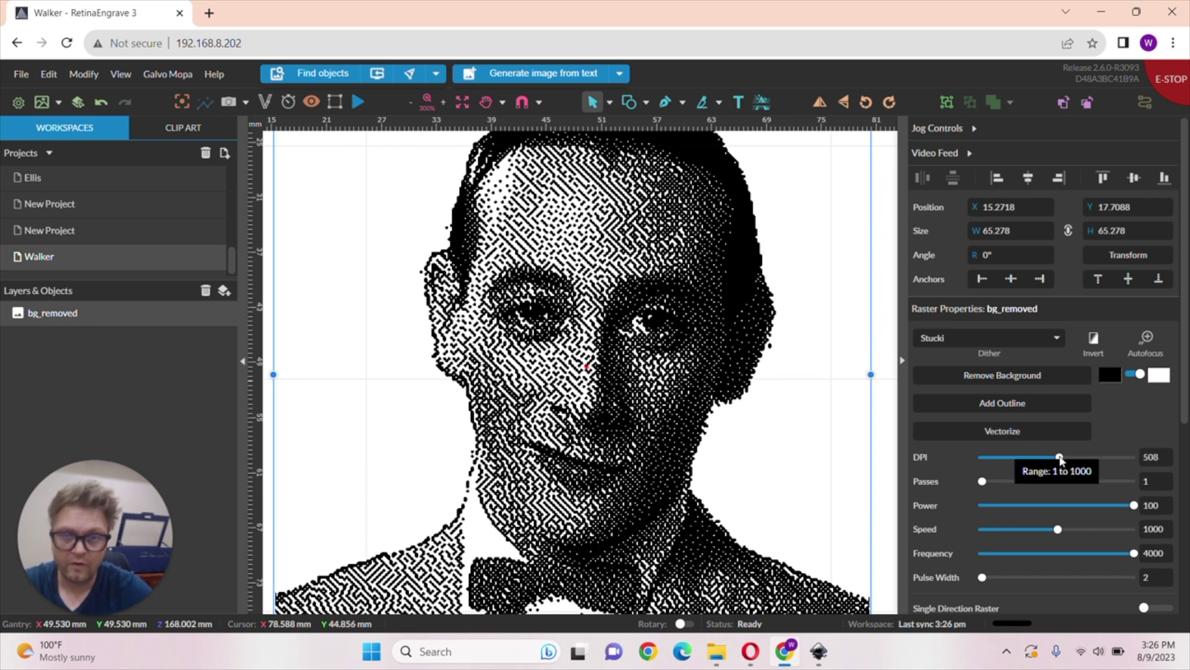